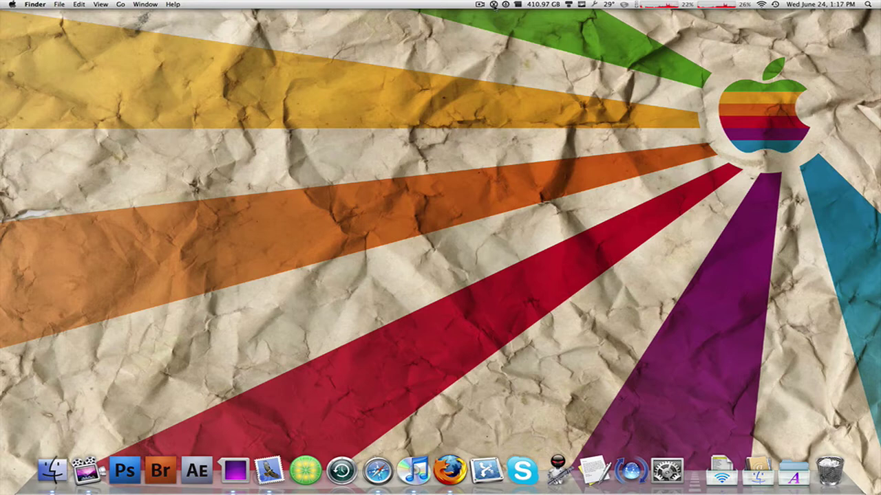
Step: Open InstantShot's menu and browse Shoot screen, Shoot with timer, Start multiple shots and Shoot inside a rect
left_click(494, 5)
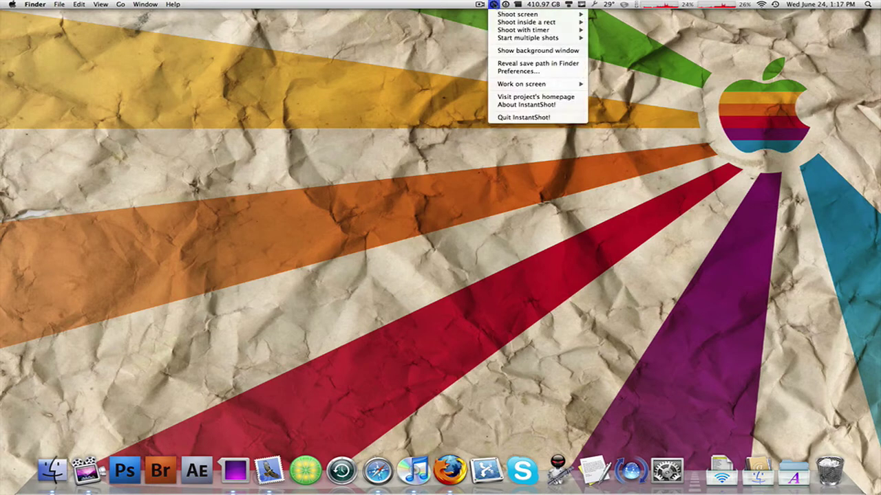
mouse_move(537, 14)
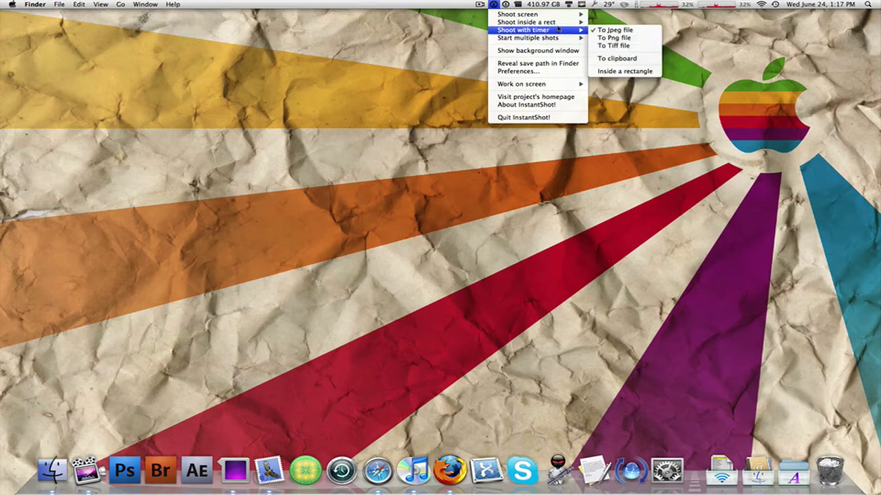
mouse_move(558, 26)
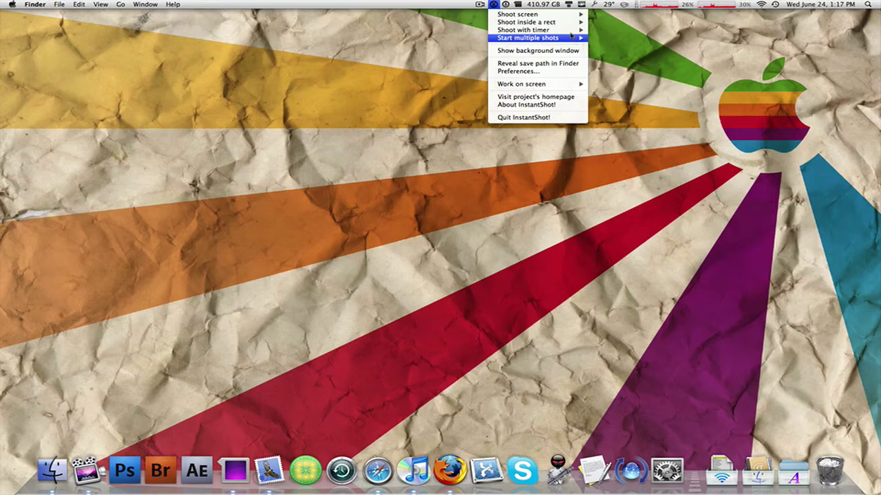
mouse_move(590, 31)
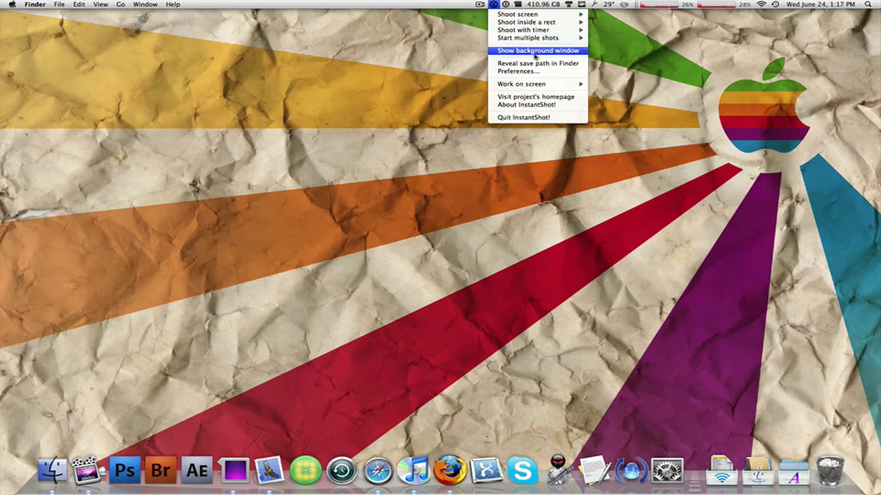
mouse_move(534, 32)
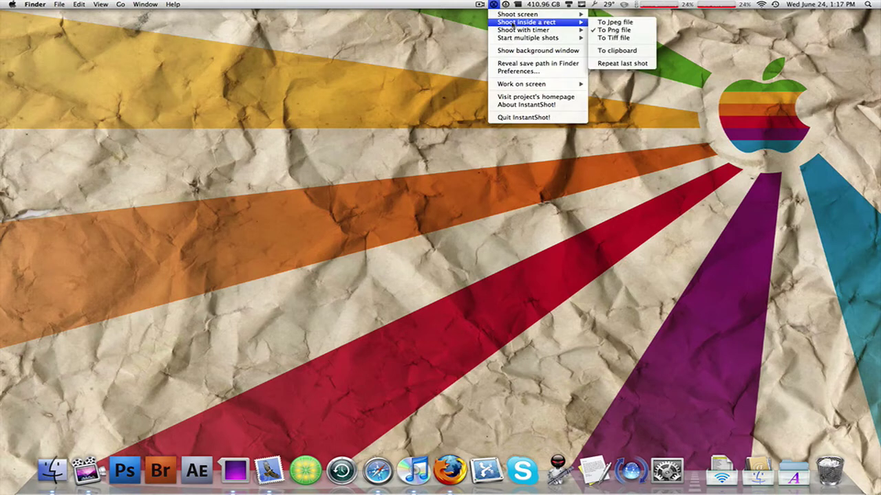
Step: Capture a rectangle around the rainbow Apple logo to iJustShot1.png, then preview it in Quick Look
left_click(628, 31)
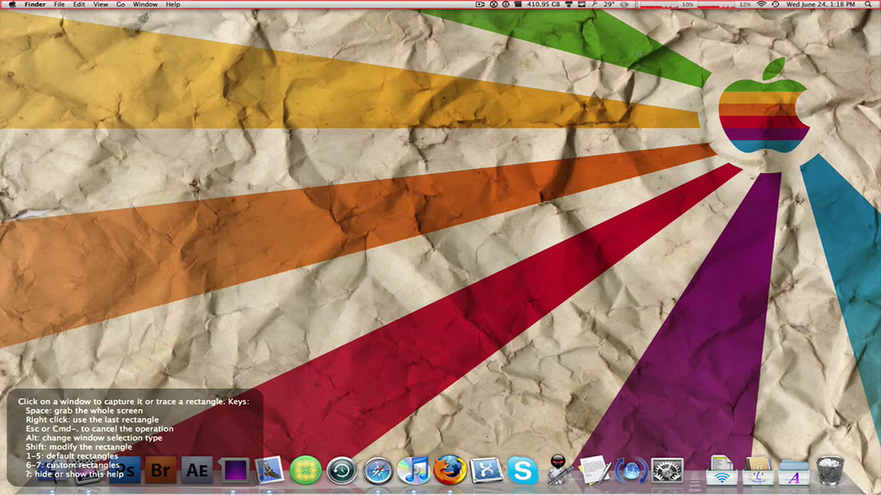
mouse_move(639, 54)
left_mouse_down()
mouse_move(765, 162)
mouse_move(860, 227)
mouse_move(855, 210)
left_mouse_up()
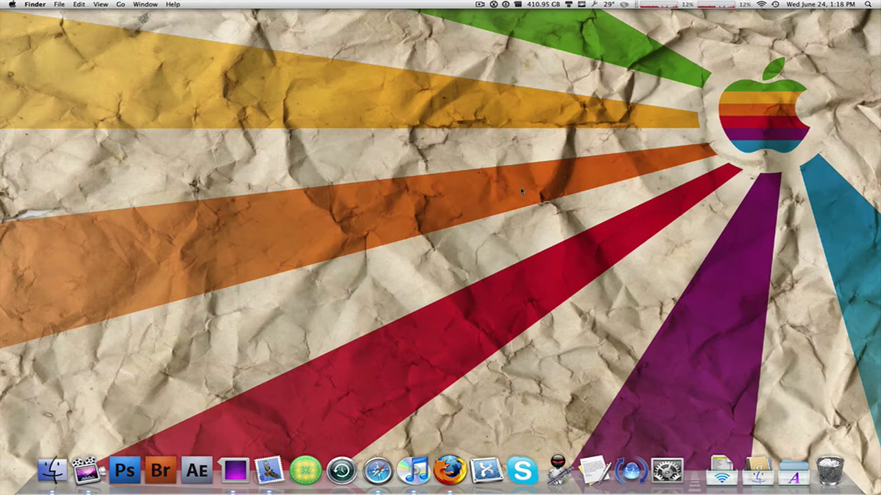
key("space")
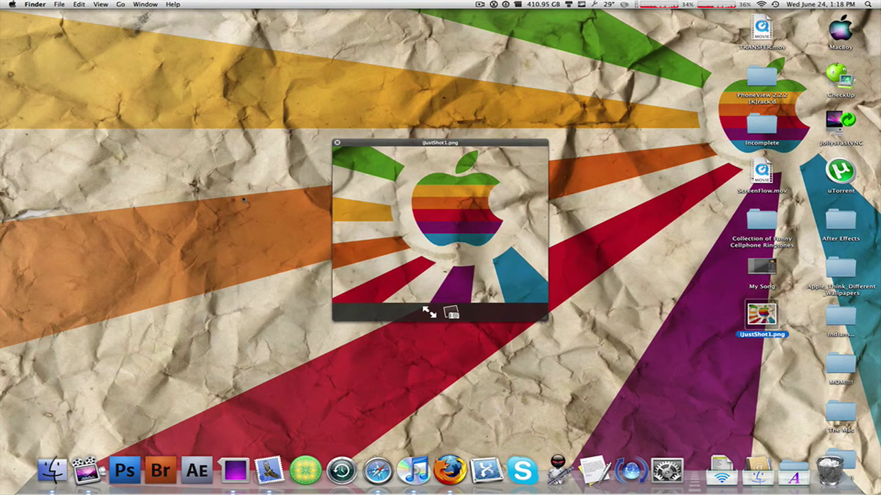
key("space")
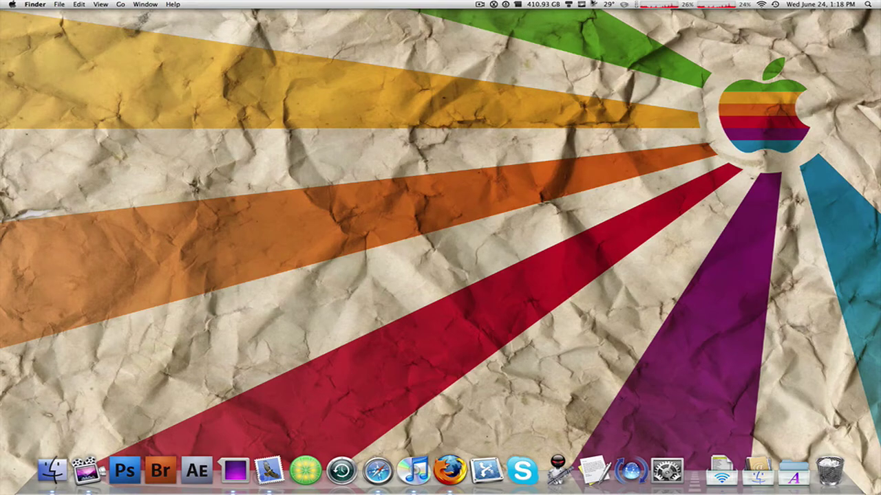
left_click(594, 4)
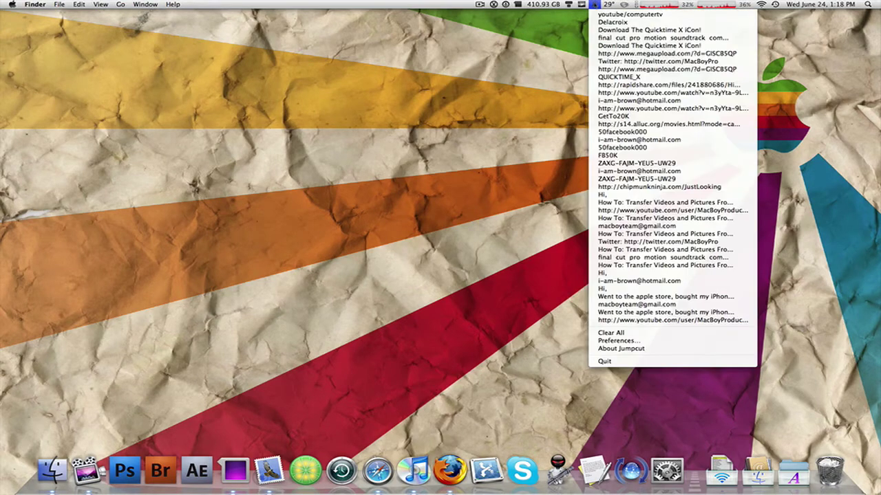
left_click(529, 103)
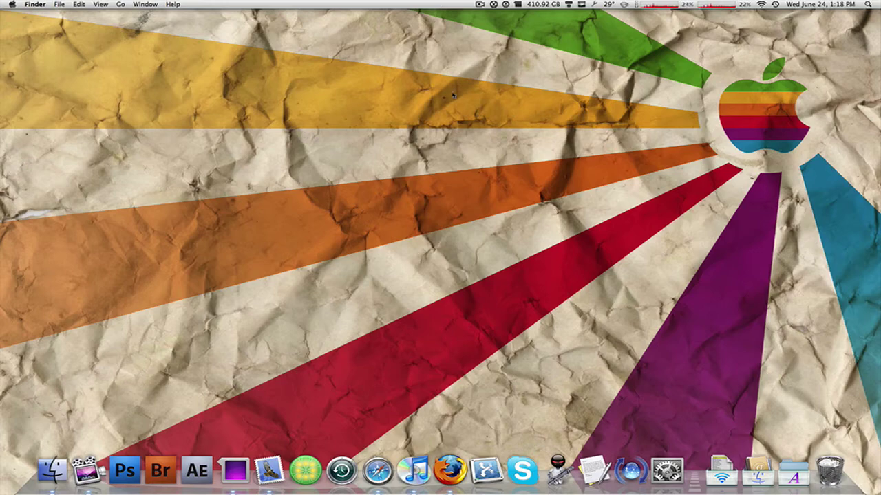
left_click(595, 4)
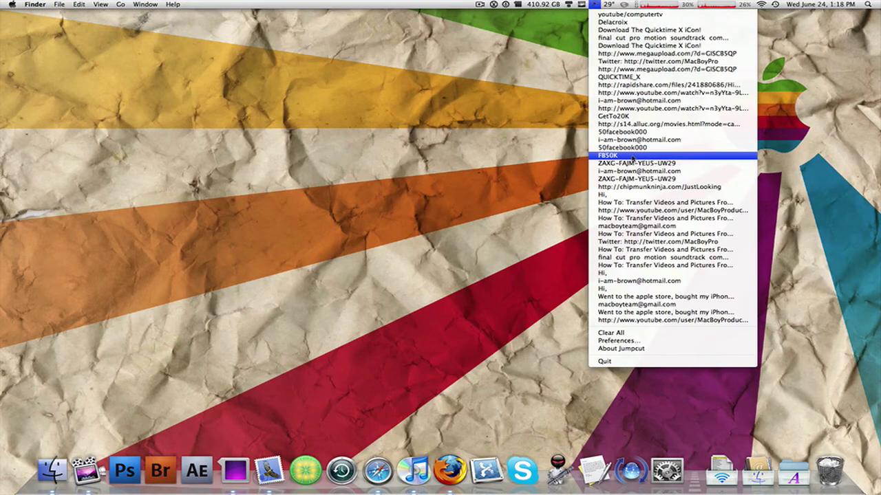
left_click(425, 257)
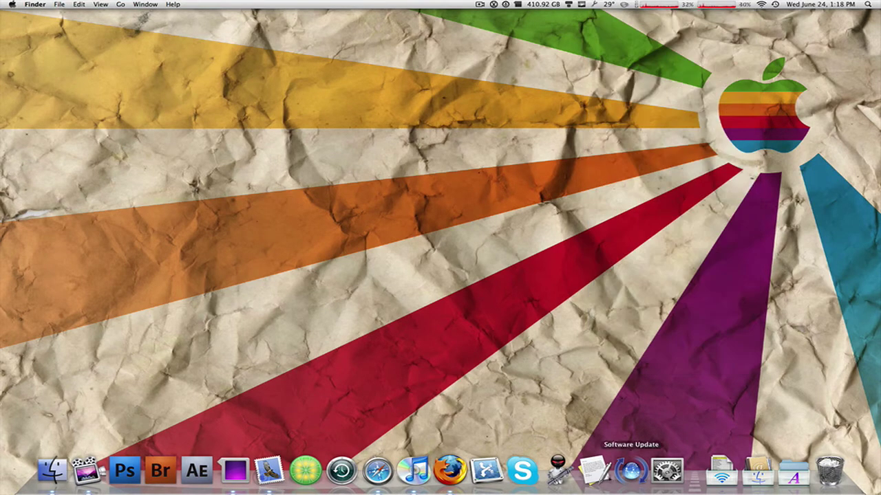
left_click(593, 470)
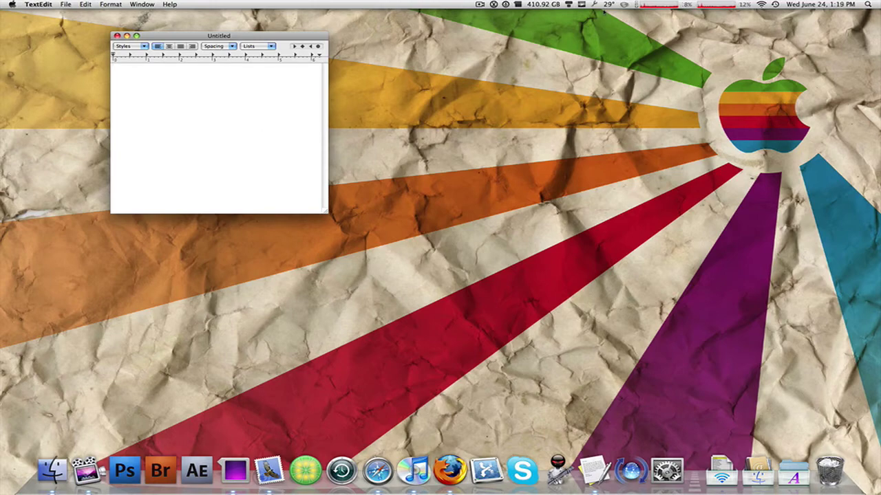
left_click(596, 4)
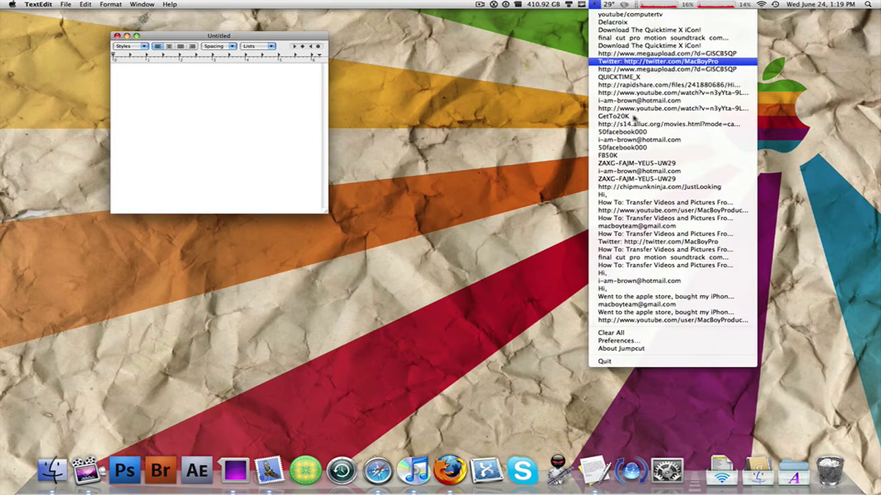
left_click(638, 124)
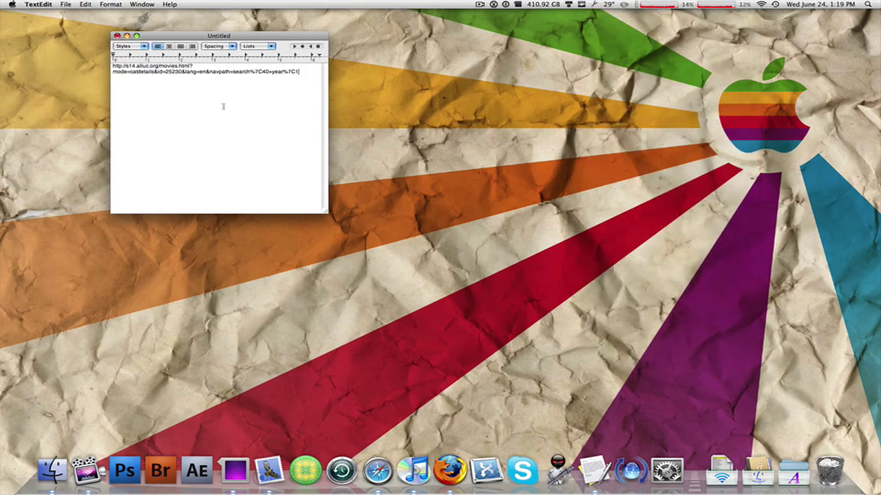
key("super+z")
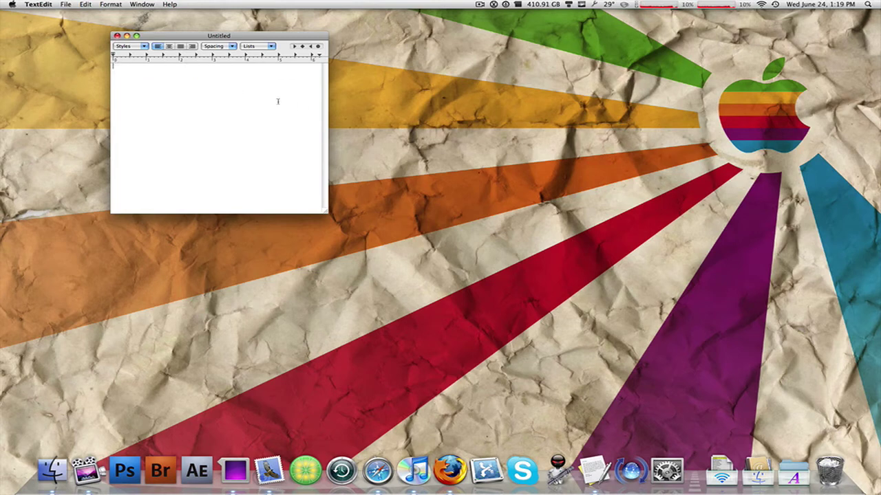
key("super+q")
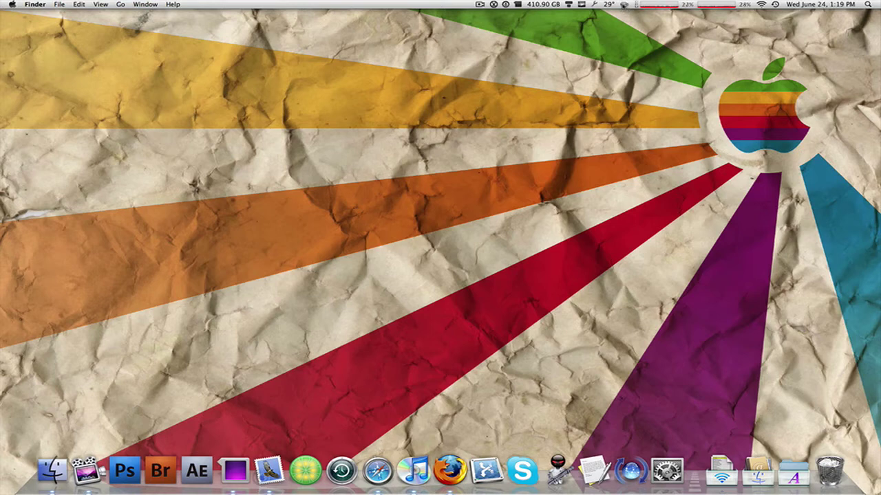
left_click(610, 6)
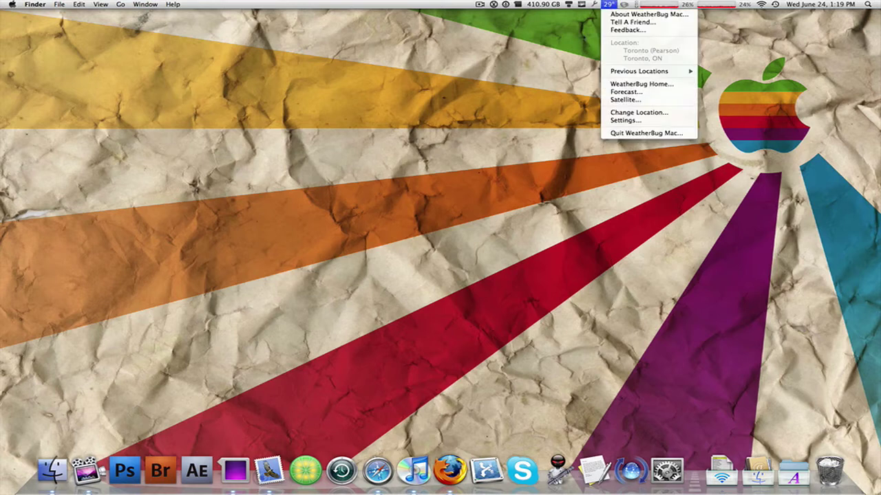
left_click(565, 69)
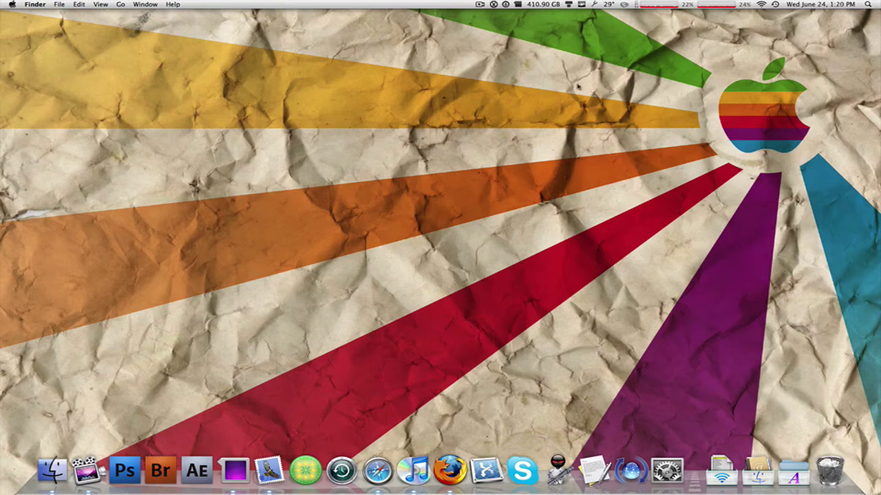
left_click(608, 4)
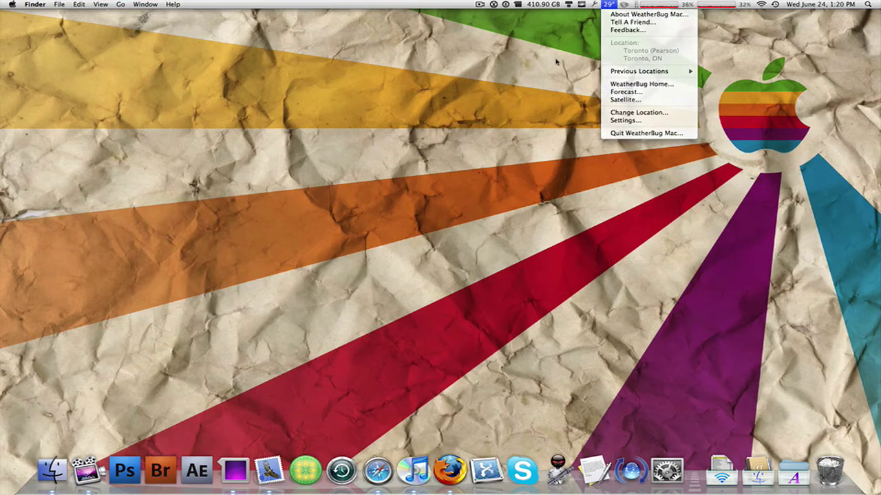
left_click(614, 4)
left_click(612, 4)
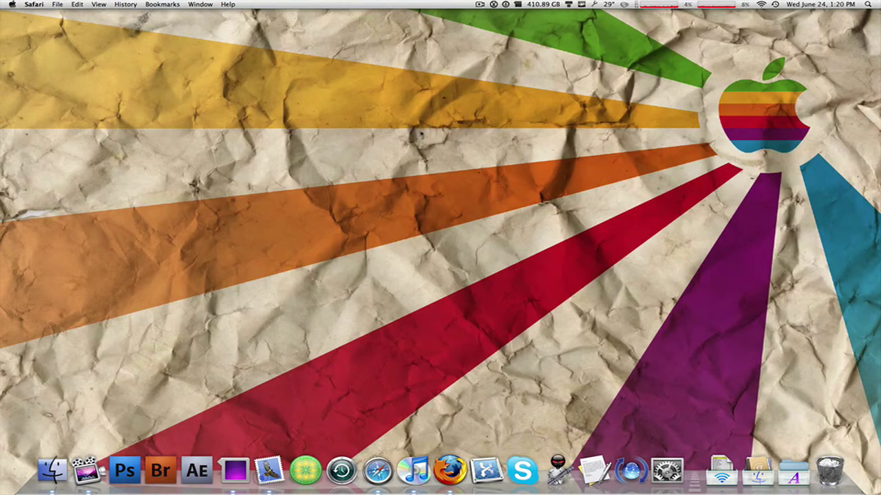
left_click(611, 4)
left_click(474, 122)
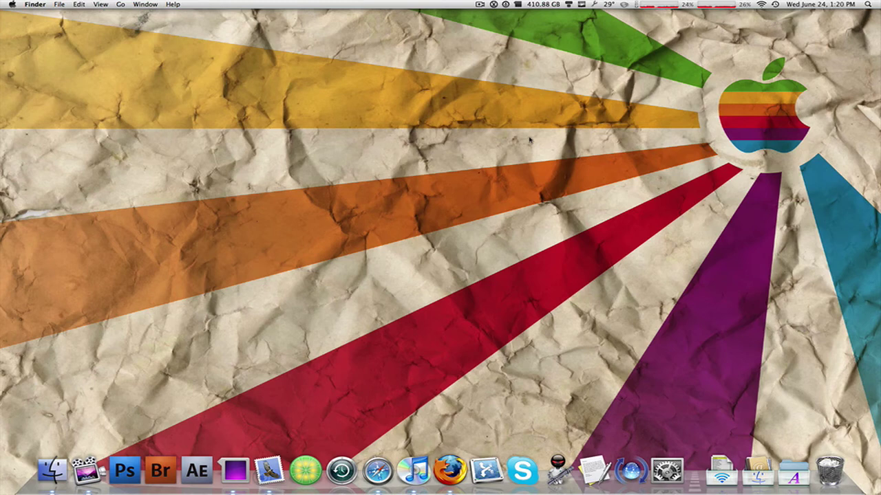
left_click(706, 5)
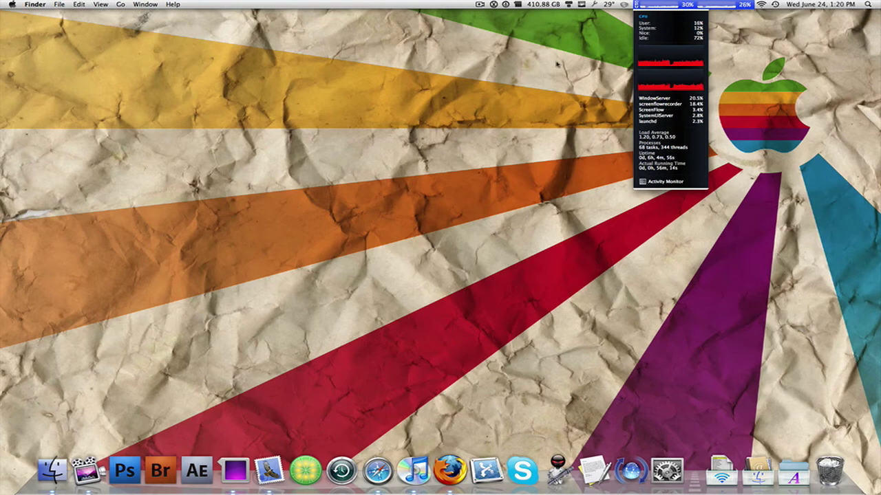
left_click(592, 82)
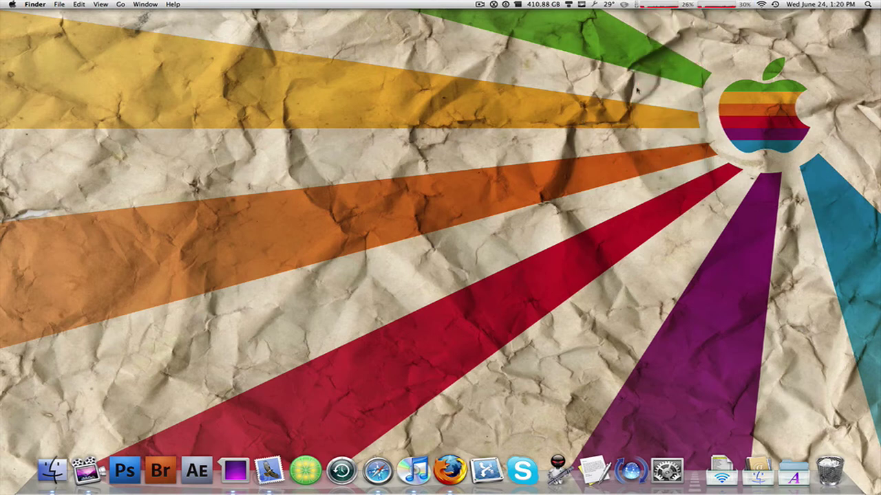
left_click(674, 5)
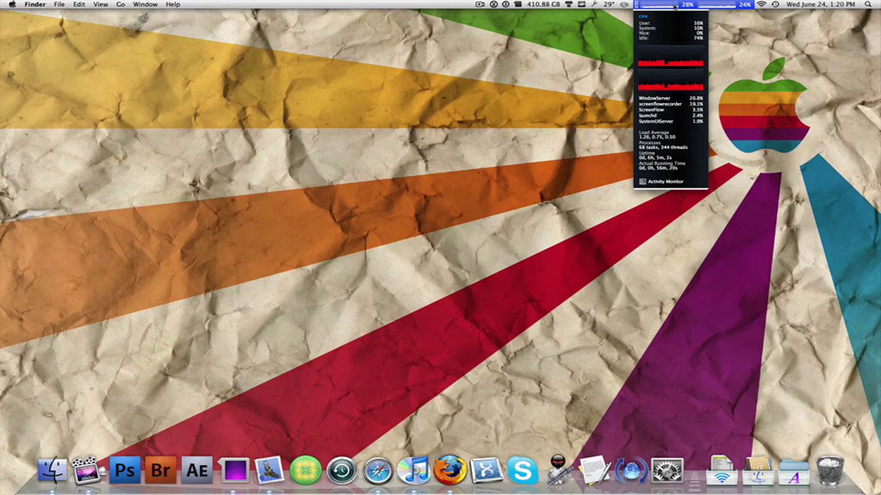
left_click(544, 69)
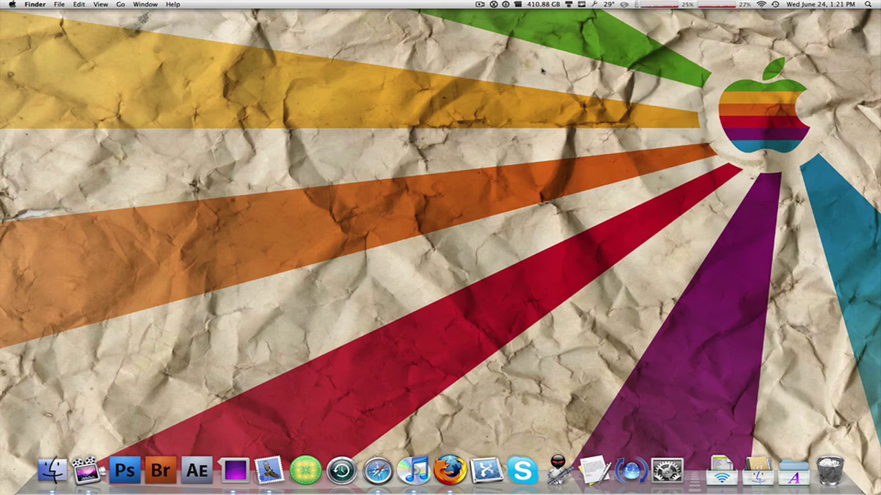
left_click(666, 471)
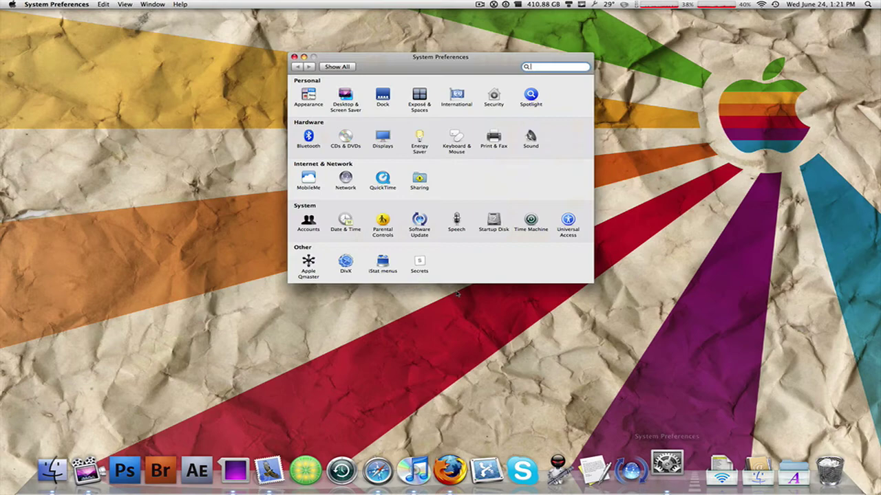
left_click(384, 265)
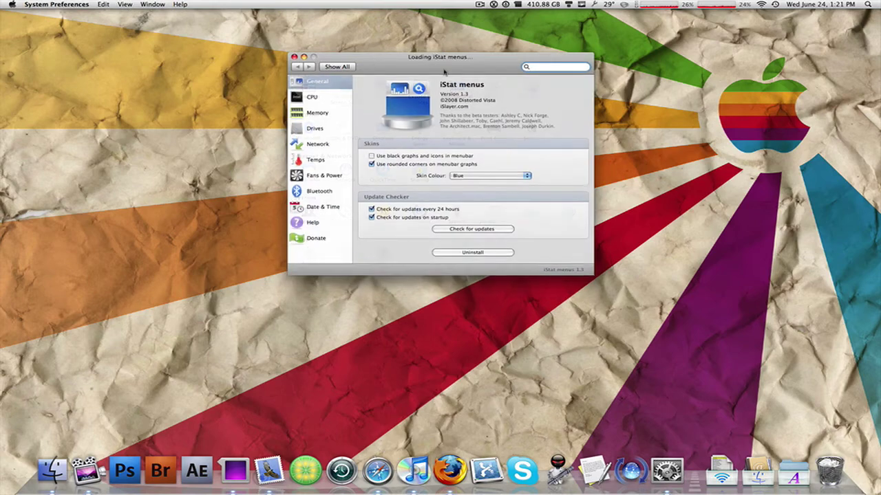
left_click(310, 98)
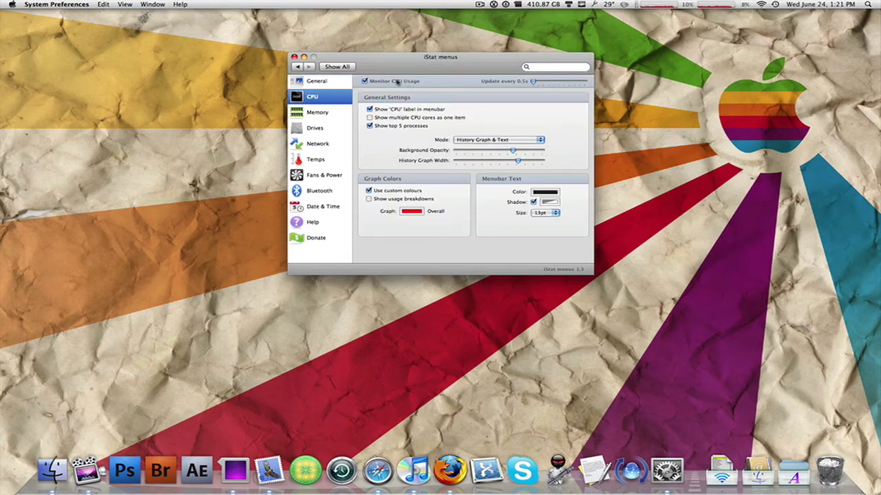
left_click(329, 113)
left_click(327, 129)
left_click(327, 144)
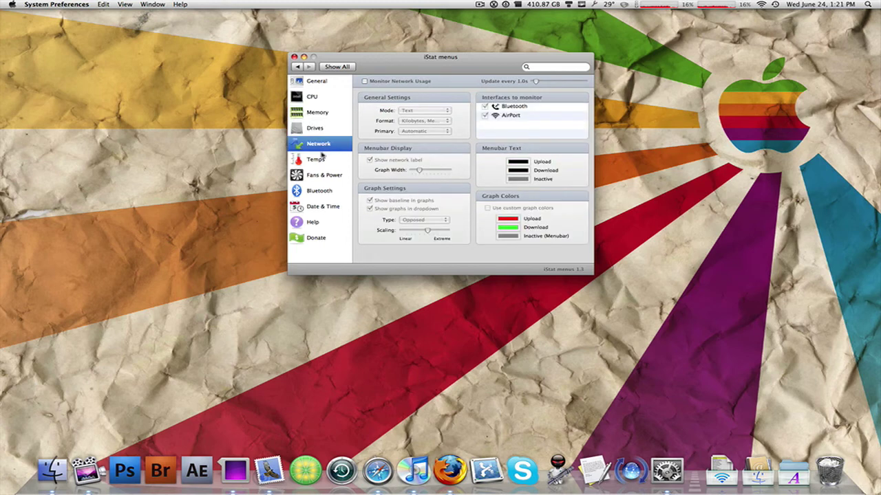
left_click(327, 160)
left_click(328, 175)
left_click(324, 192)
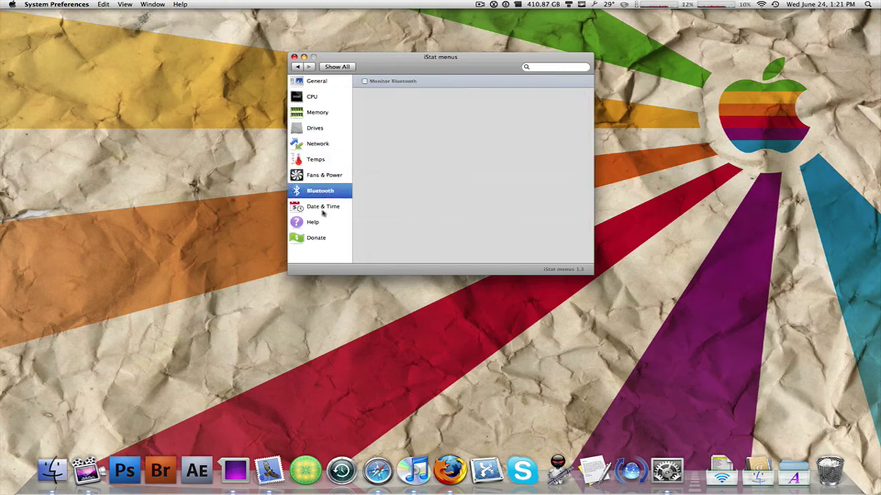
left_click(314, 101)
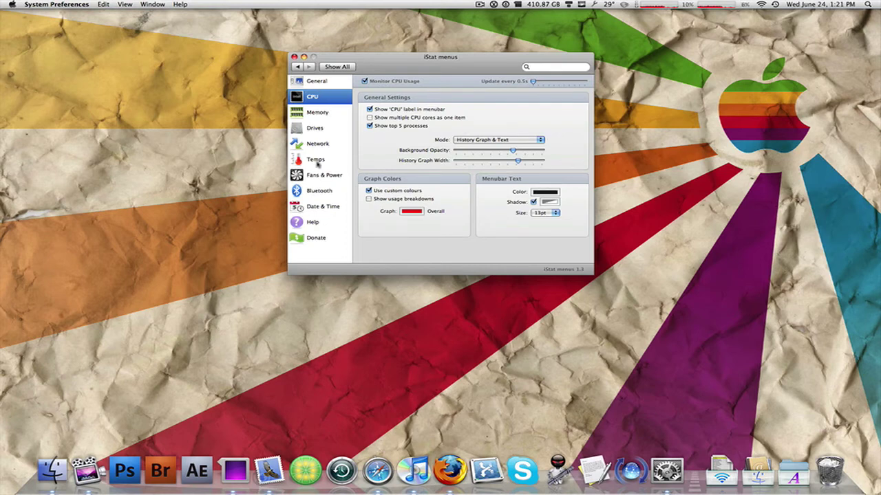
left_click(334, 162)
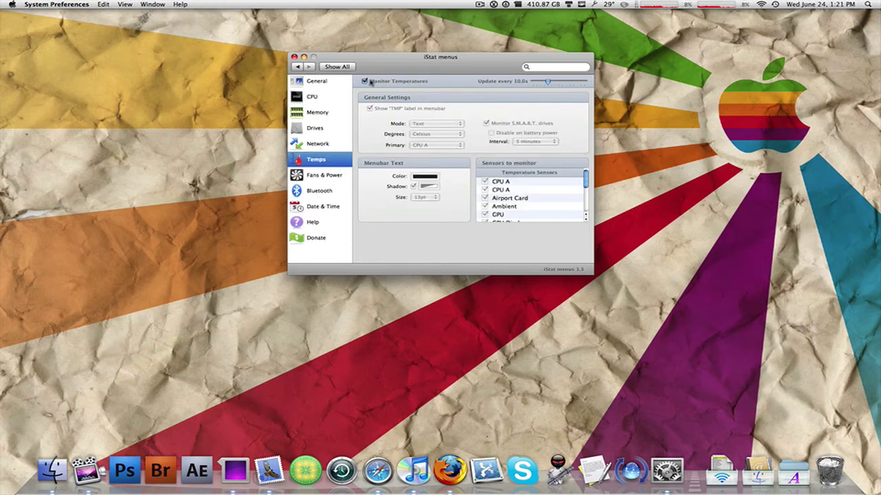
left_click(365, 82)
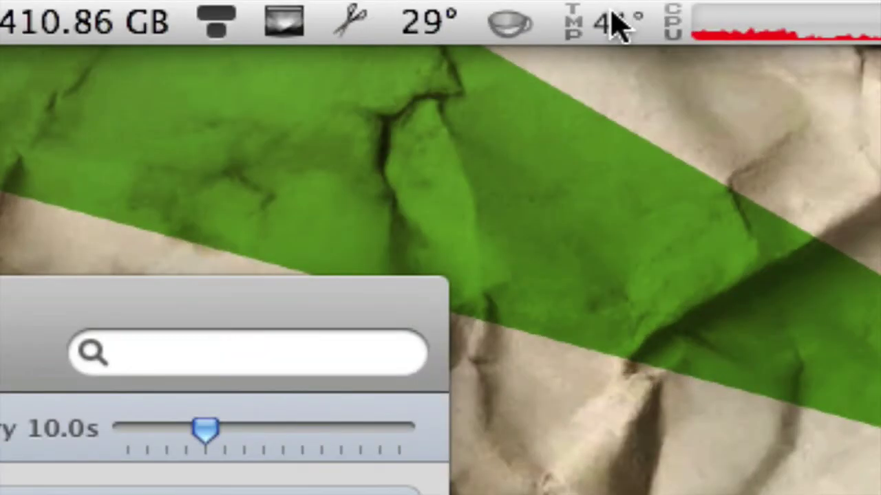
left_click(615, 26)
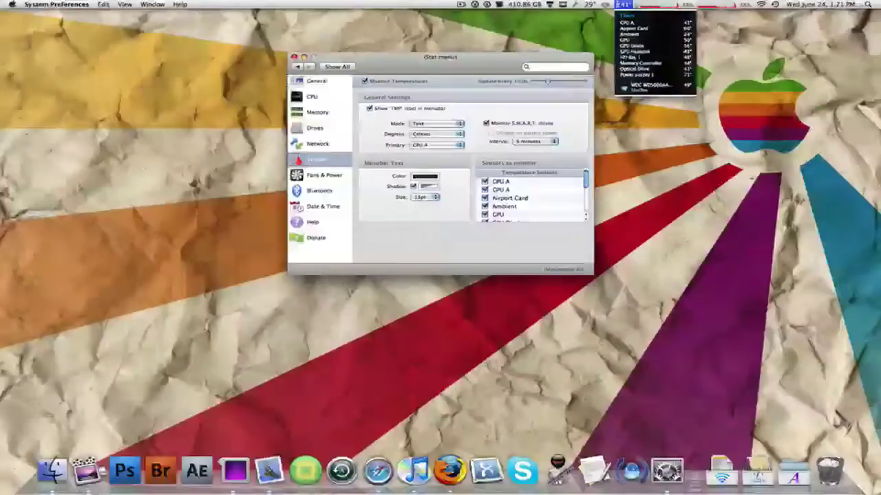
mouse_move(687, 20)
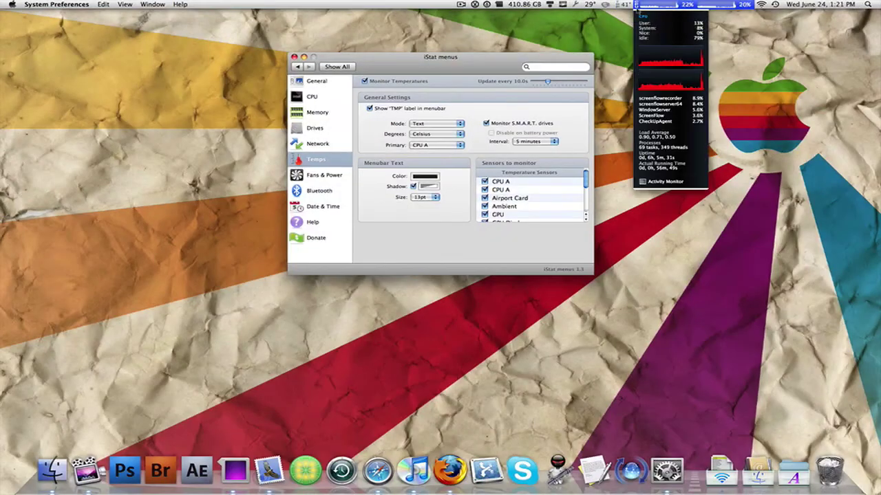
left_click(452, 107)
left_click(368, 82)
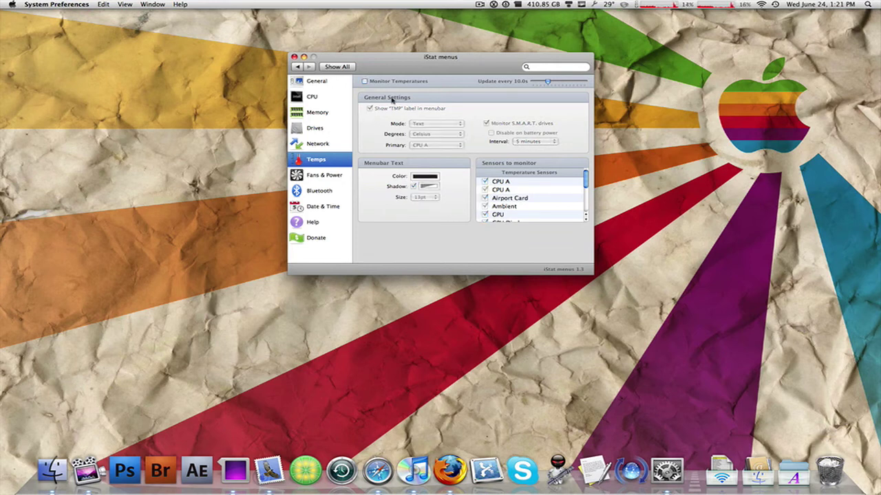
key("super+q")
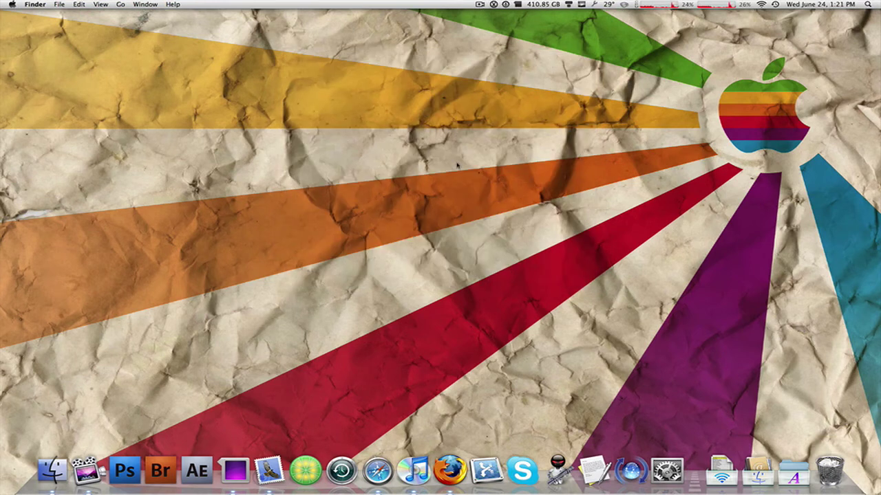